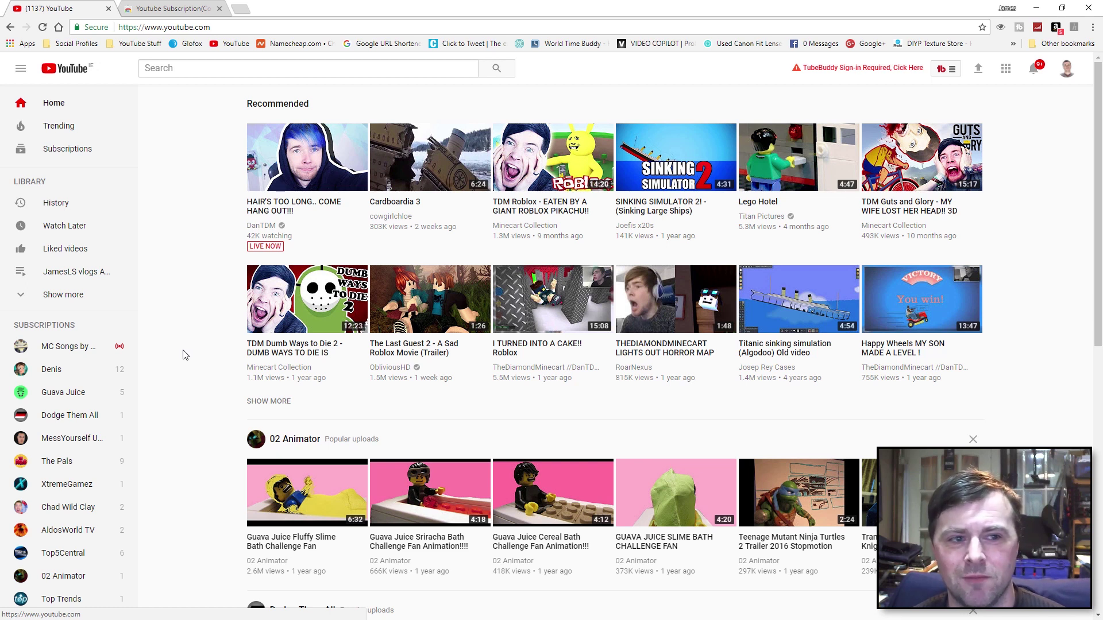
# Open the Subscriptions feed and switch it to a grid of uploads grouped by Today and Yesterday
pyautogui.click(54, 152)
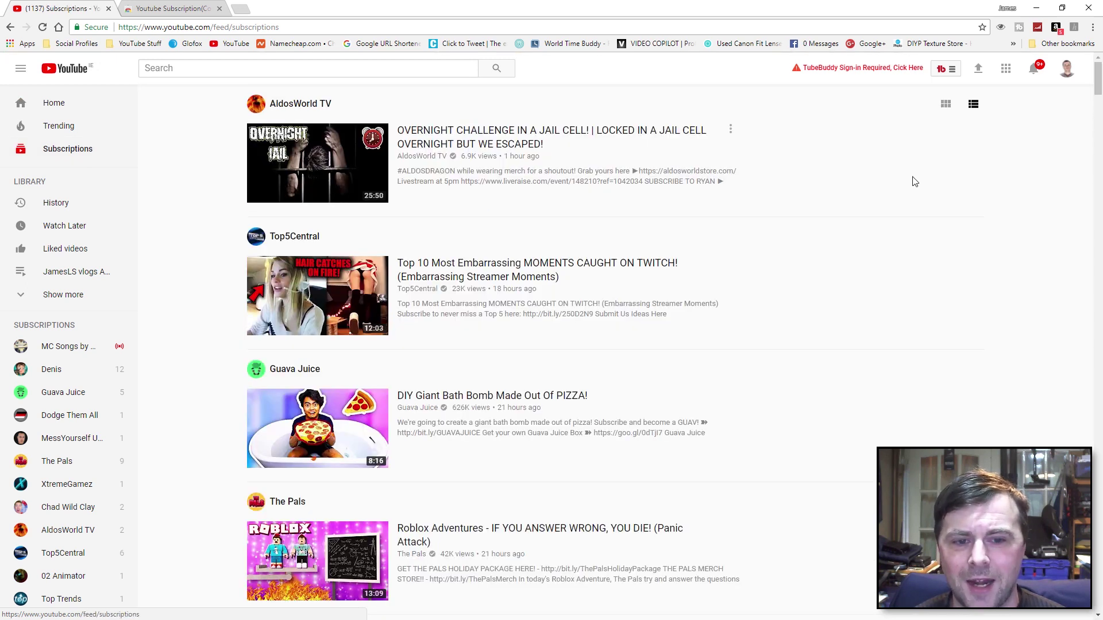
pyautogui.scroll(-8, 894, 265)
pyautogui.scroll(9, 851, 292)
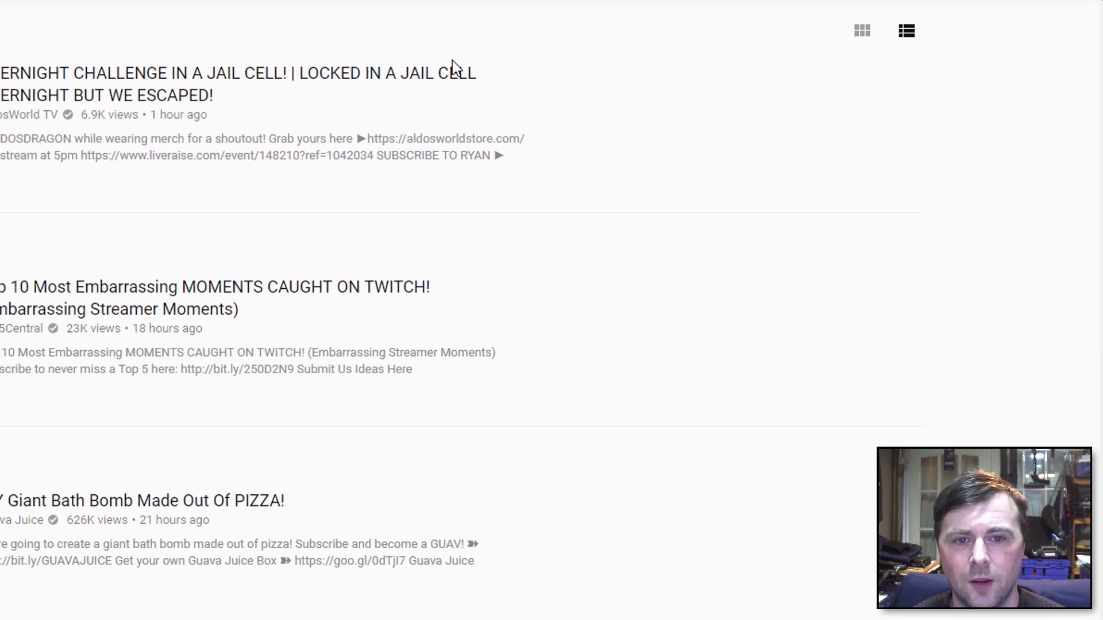
pyautogui.click(862, 31)
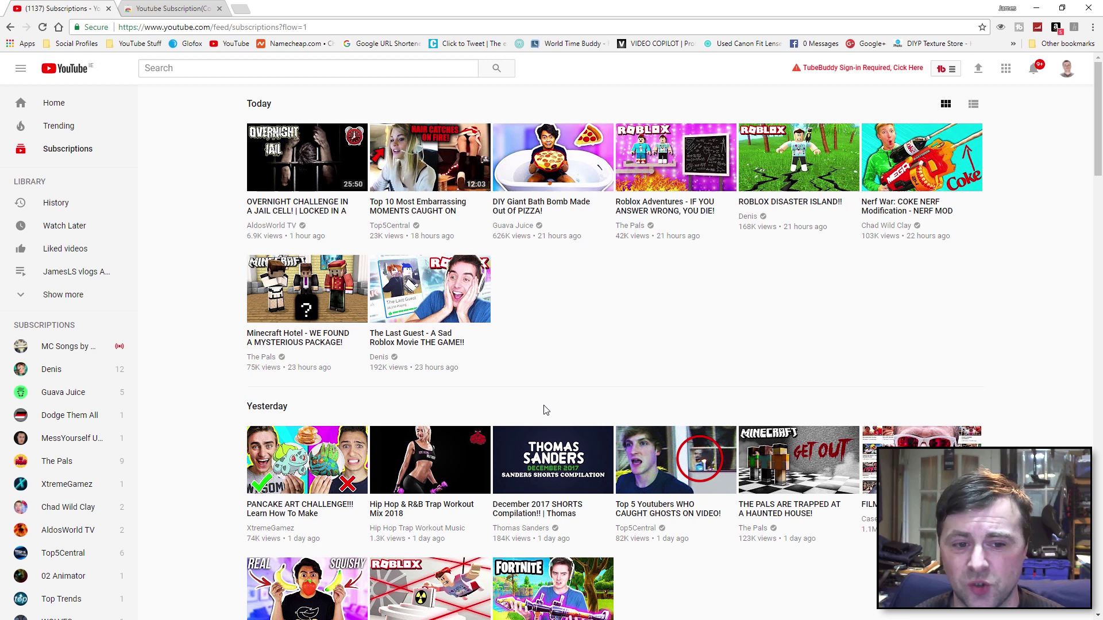
# Open the alphabetical list of subscribed channels showing subscriber and video counts
pyautogui.click(34, 326)
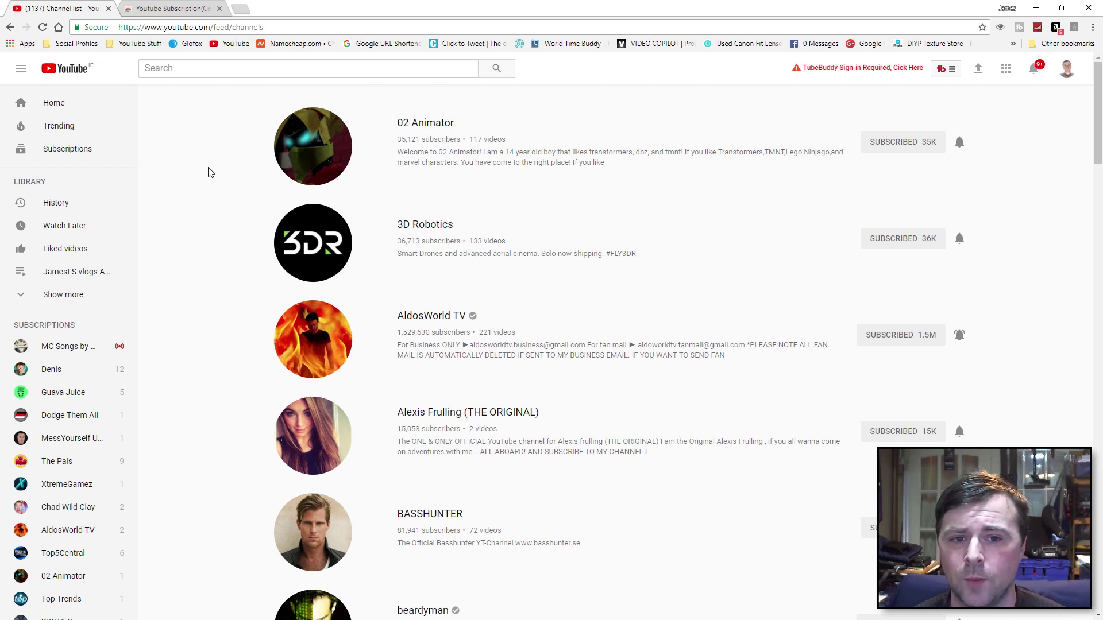
# Switch to the Youtube Subscription(Collection) Manager store page and read its description and changelog
pyautogui.click(170, 8)
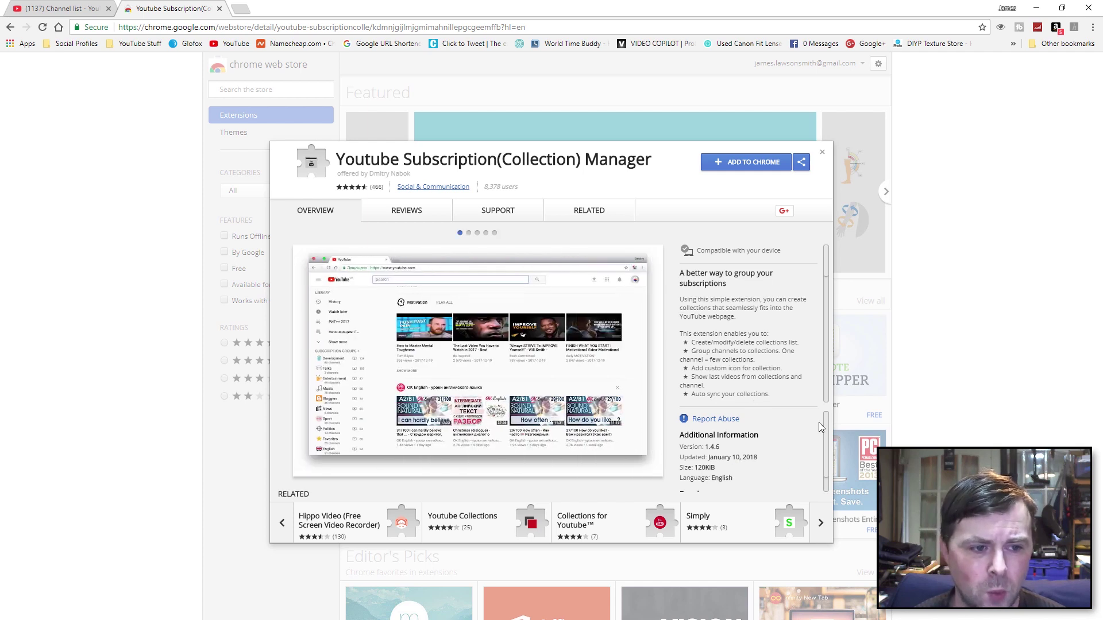
pyautogui.scroll(-5, 827, 396)
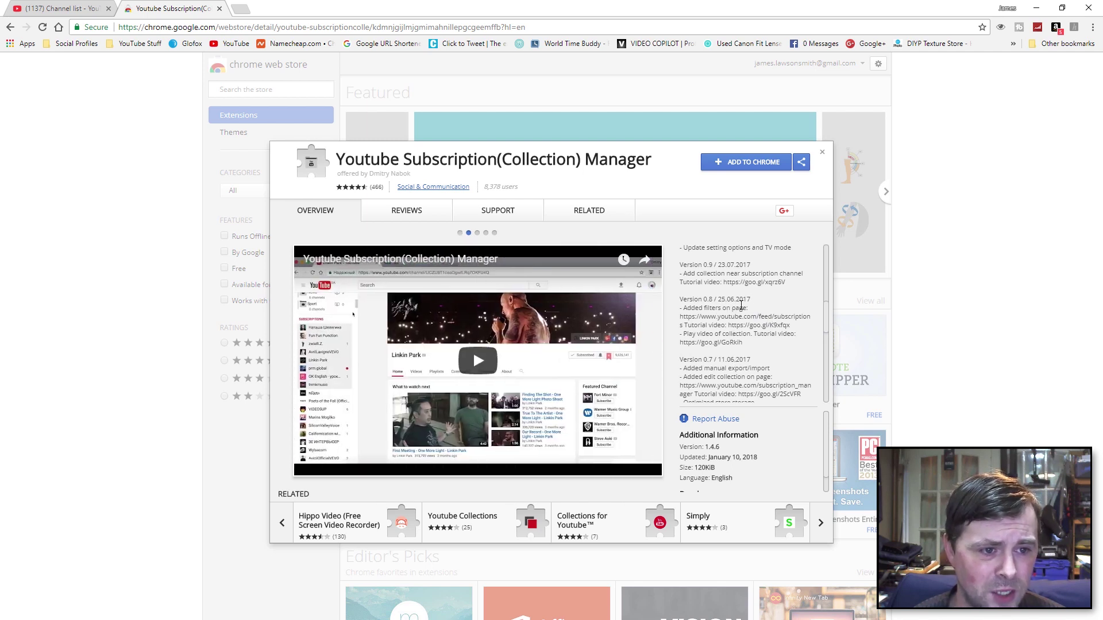
pyautogui.moveTo(825, 315); pyautogui.dragTo(764, 286)
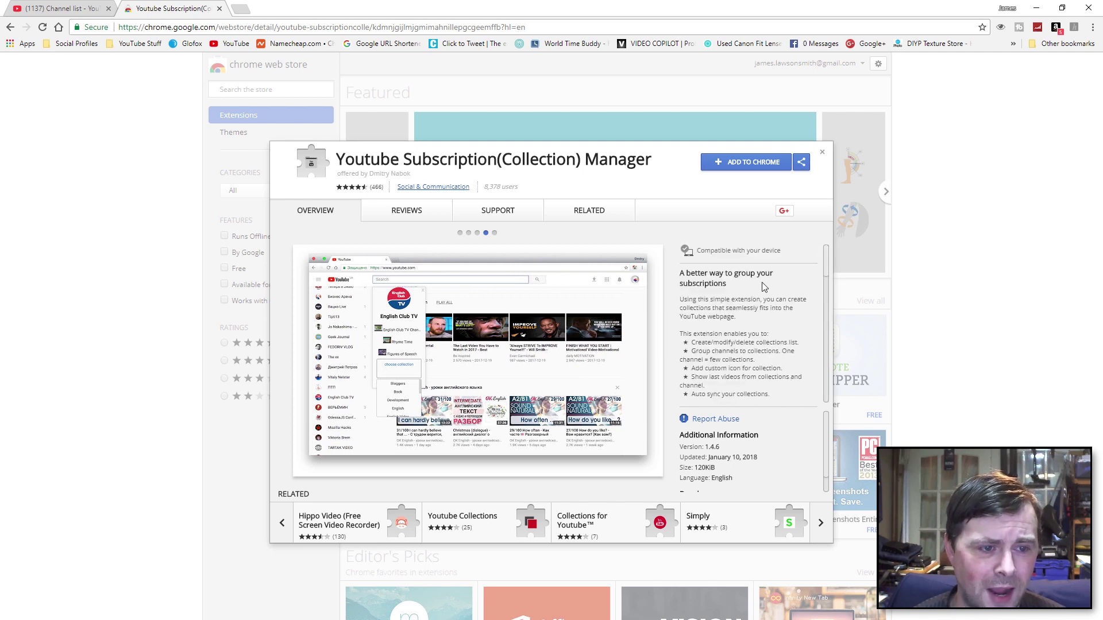
# Add the Youtube Subscription(Collection) Manager extension to Chrome and confirm the install
pyautogui.click(749, 165)
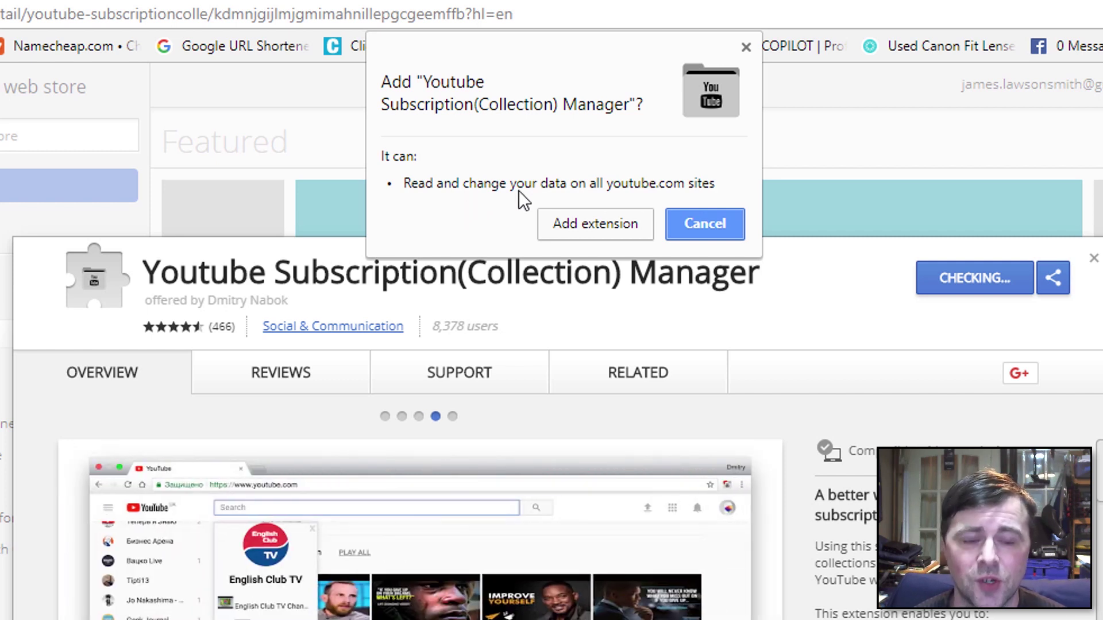
pyautogui.click(581, 225)
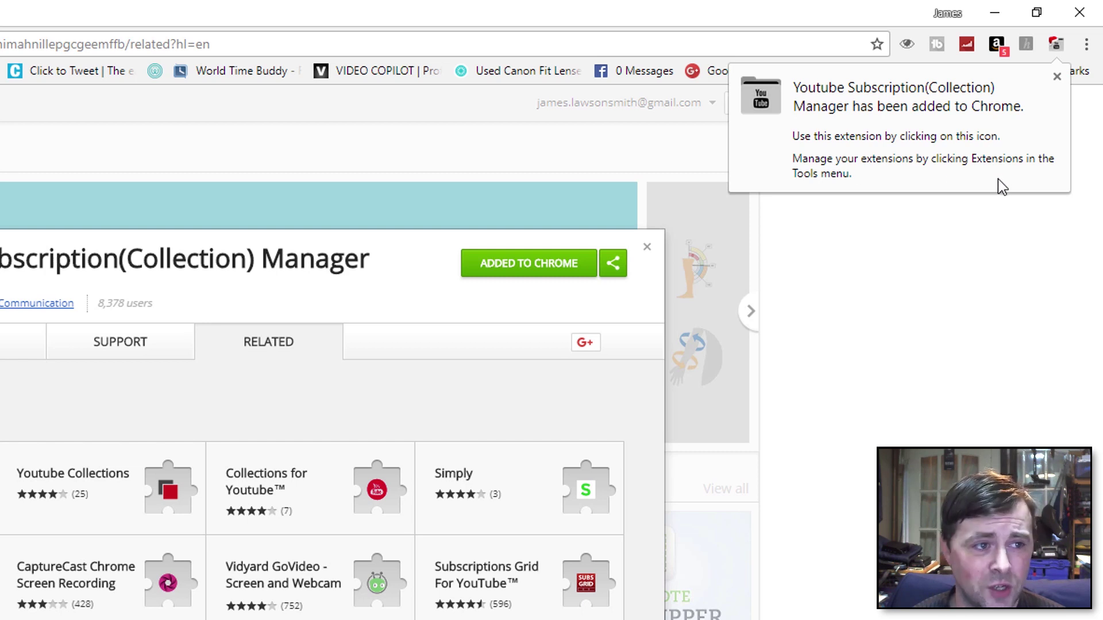
# Back on YouTube, export the collection manager's data to a backup file from its toolbar panel
pyautogui.click(919, 265)
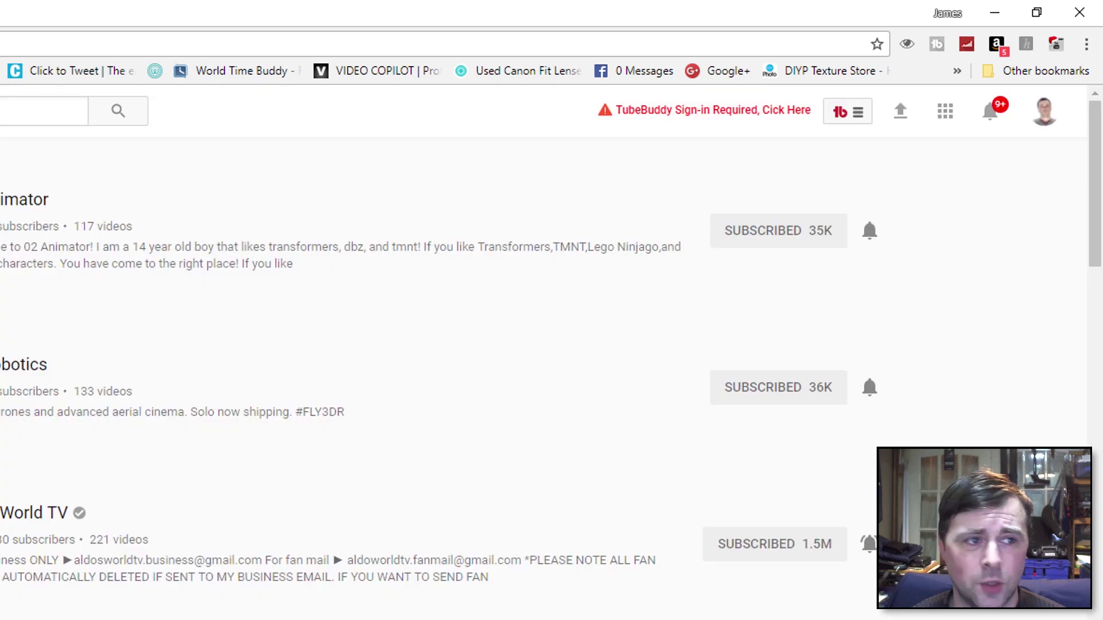
pyautogui.click(1059, 46)
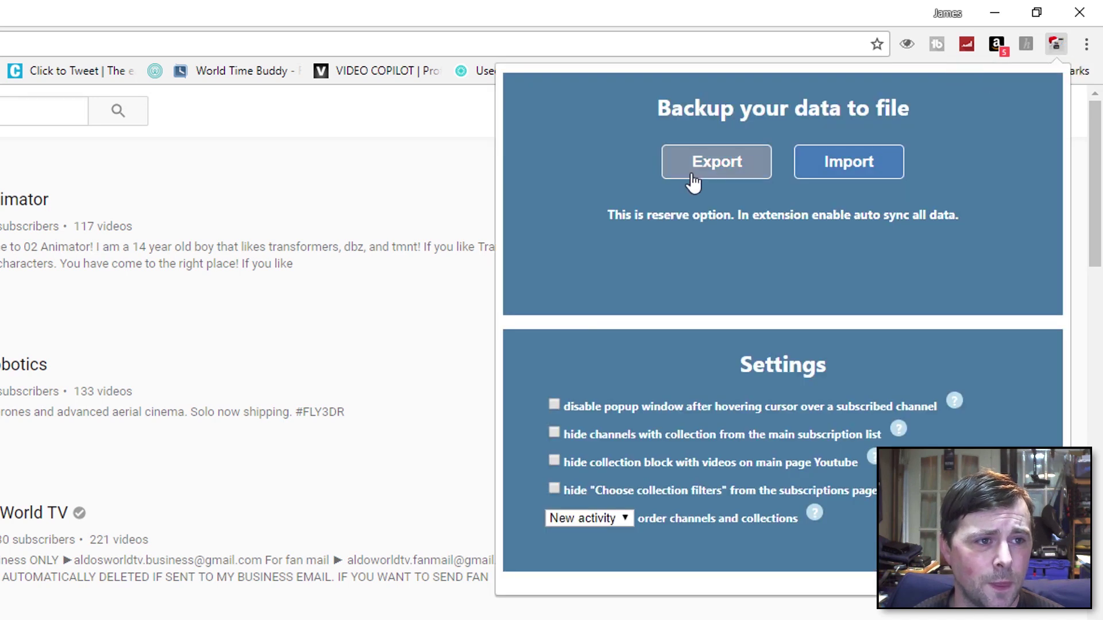
pyautogui.click(693, 182)
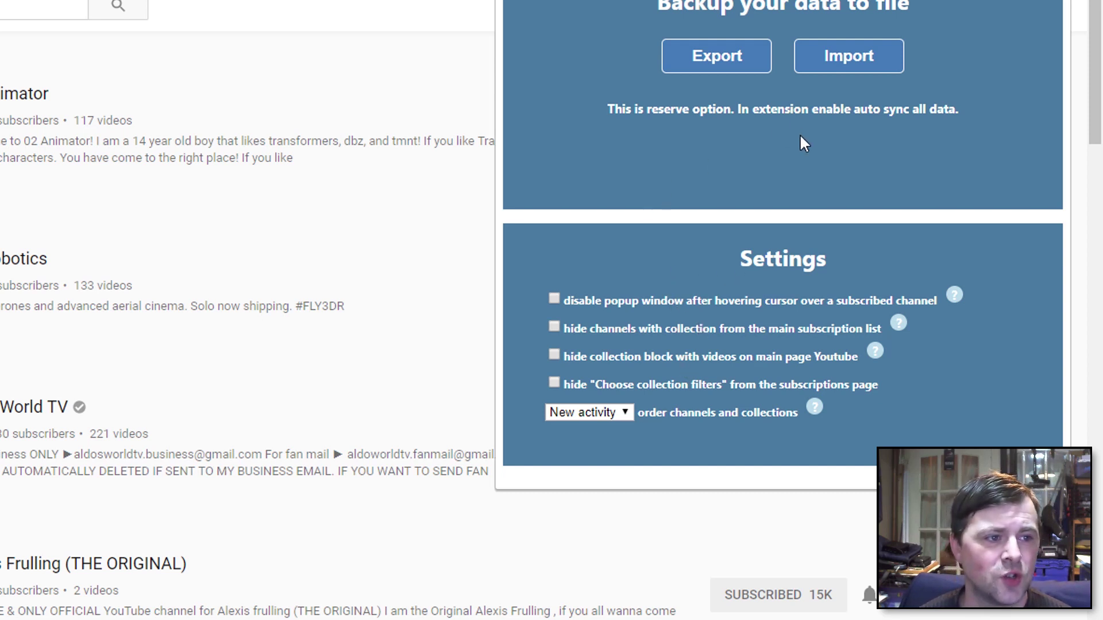
pyautogui.press('Escape')
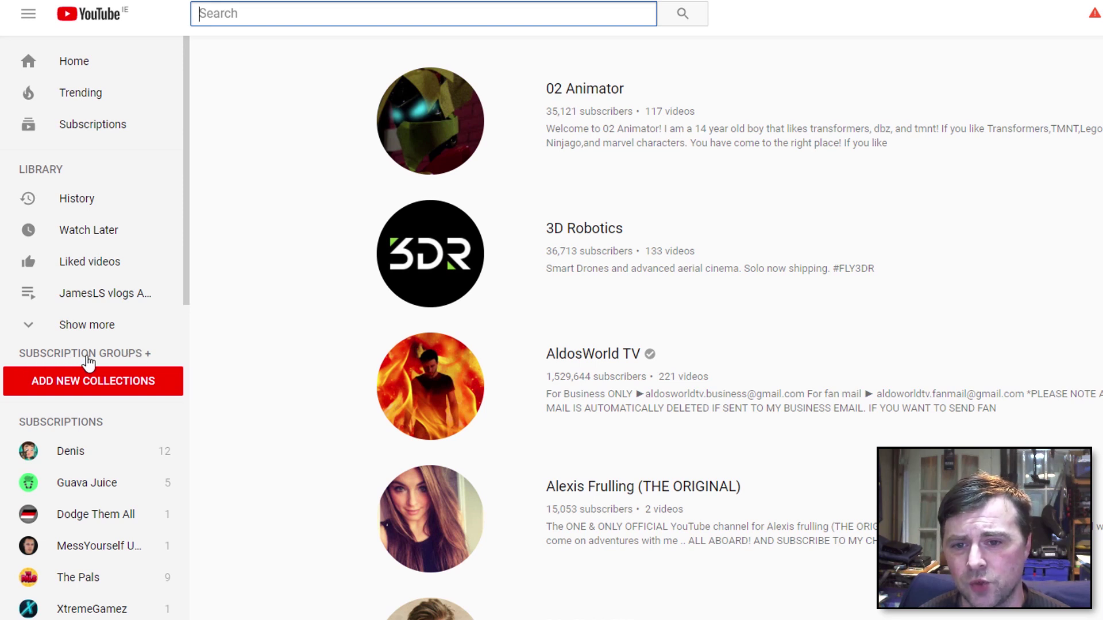
# Create a new subscription collection named 'Gaming'
pyautogui.click(112, 386)
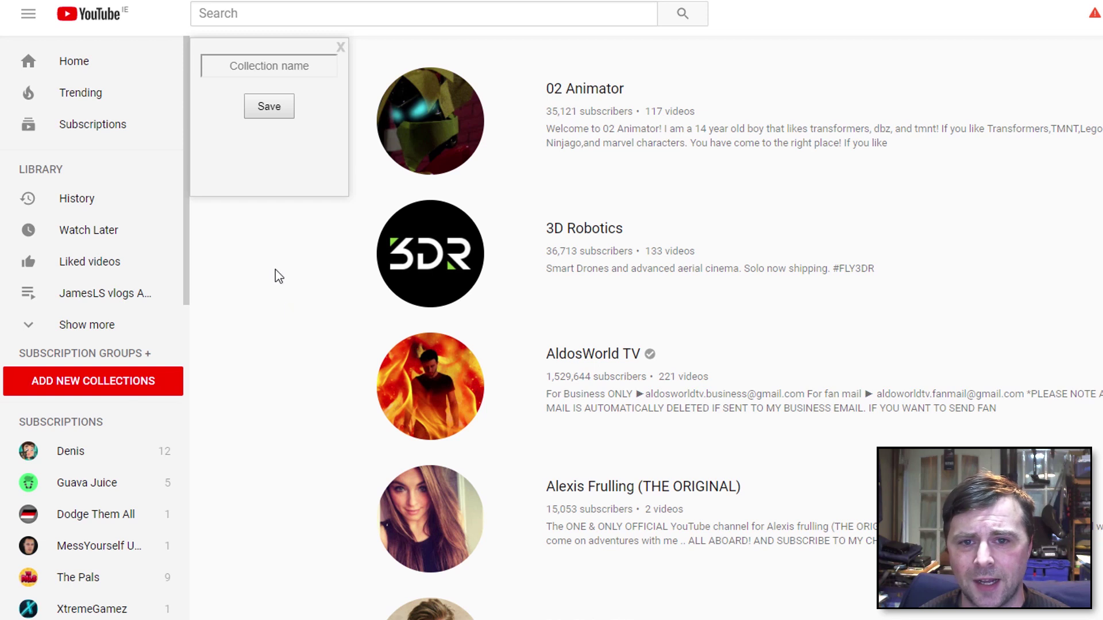
pyautogui.click(293, 67)
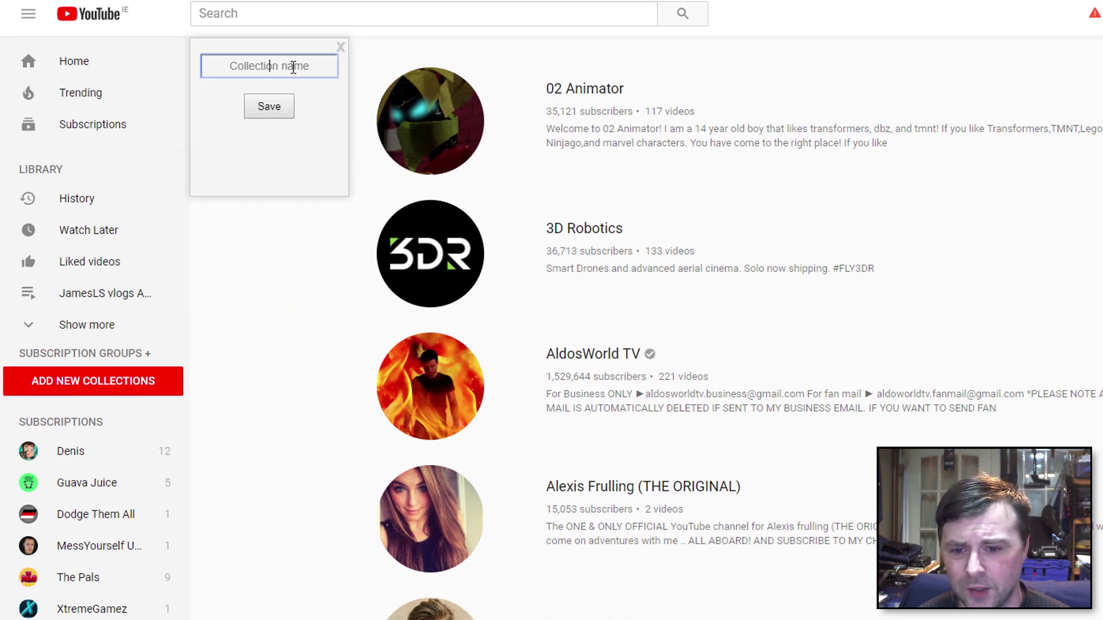
pyautogui.write('Gaming')
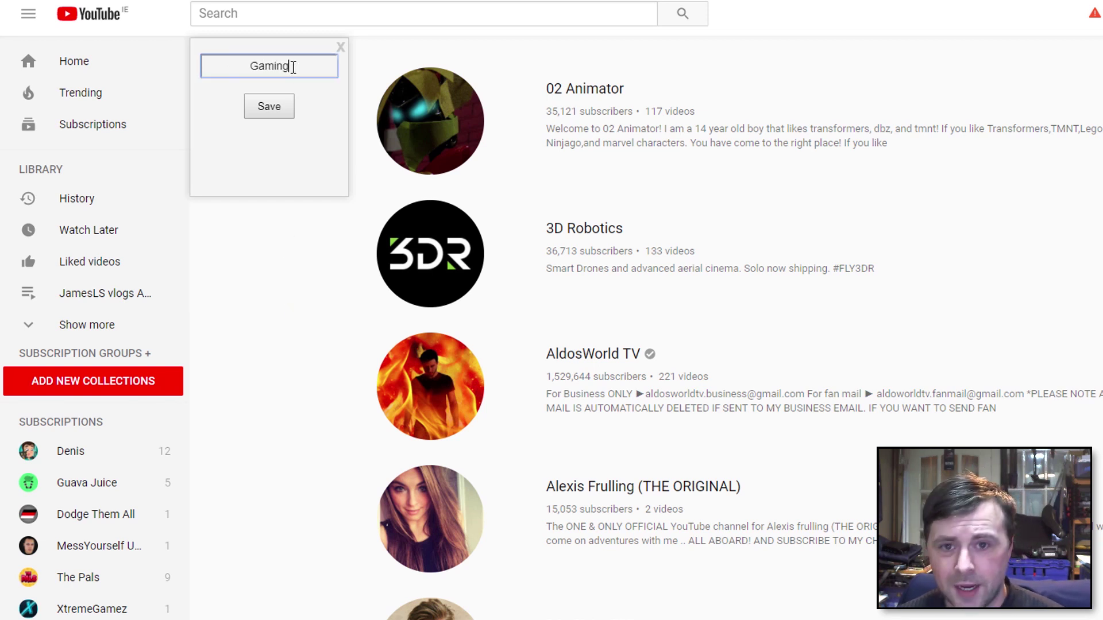
pyautogui.click(272, 108)
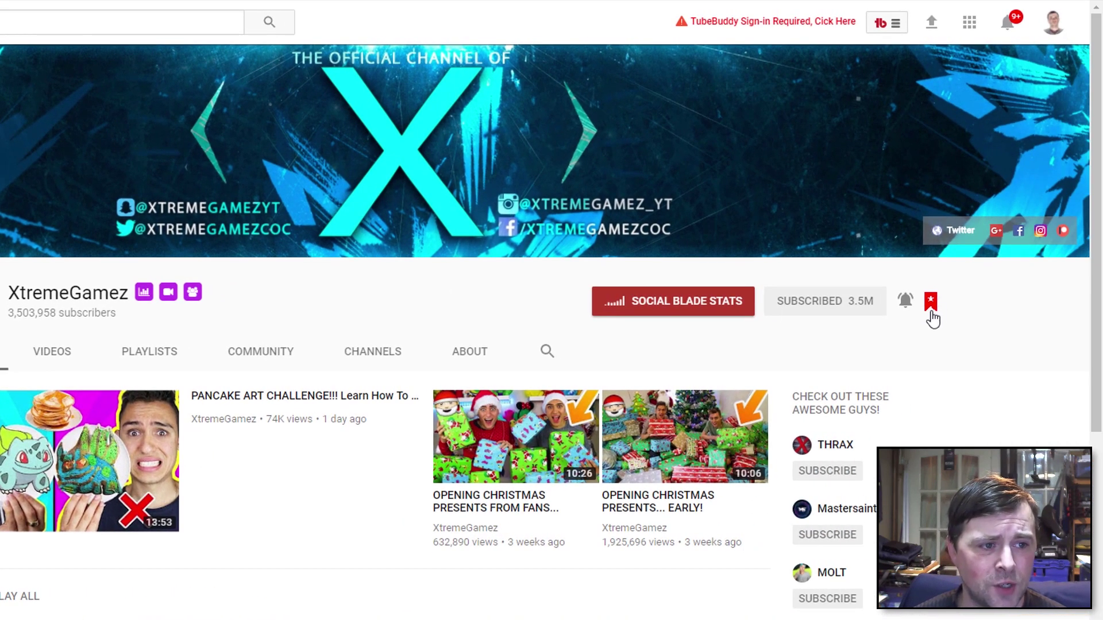
# Assign XtremeGamez and Denis to the Gaming collection, bringing it to 2 channels
pyautogui.click(932, 303)
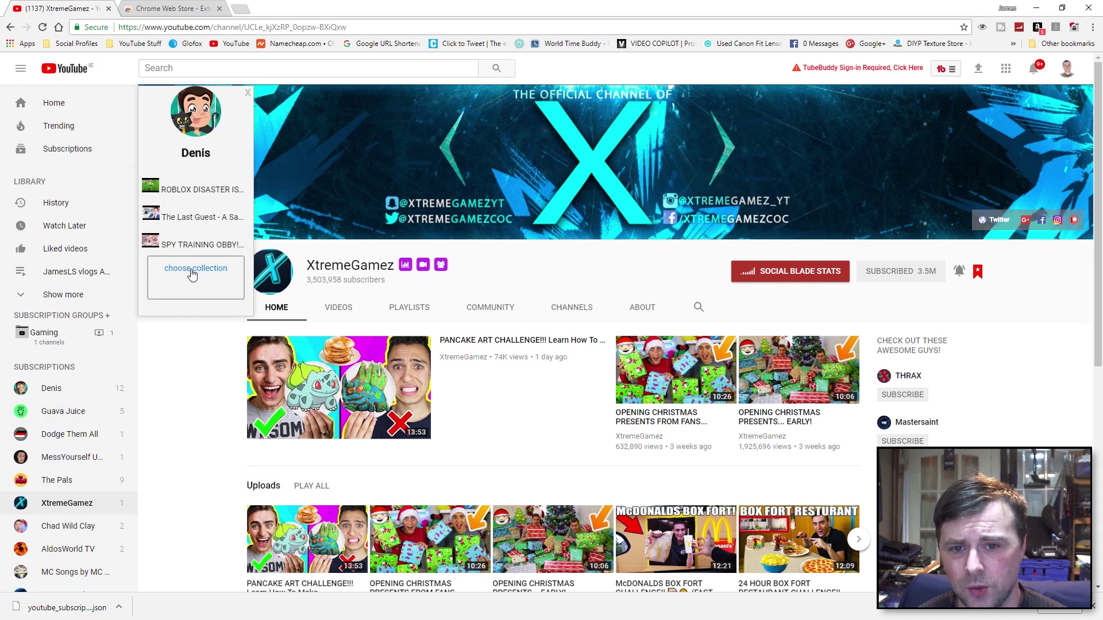
pyautogui.click(194, 272)
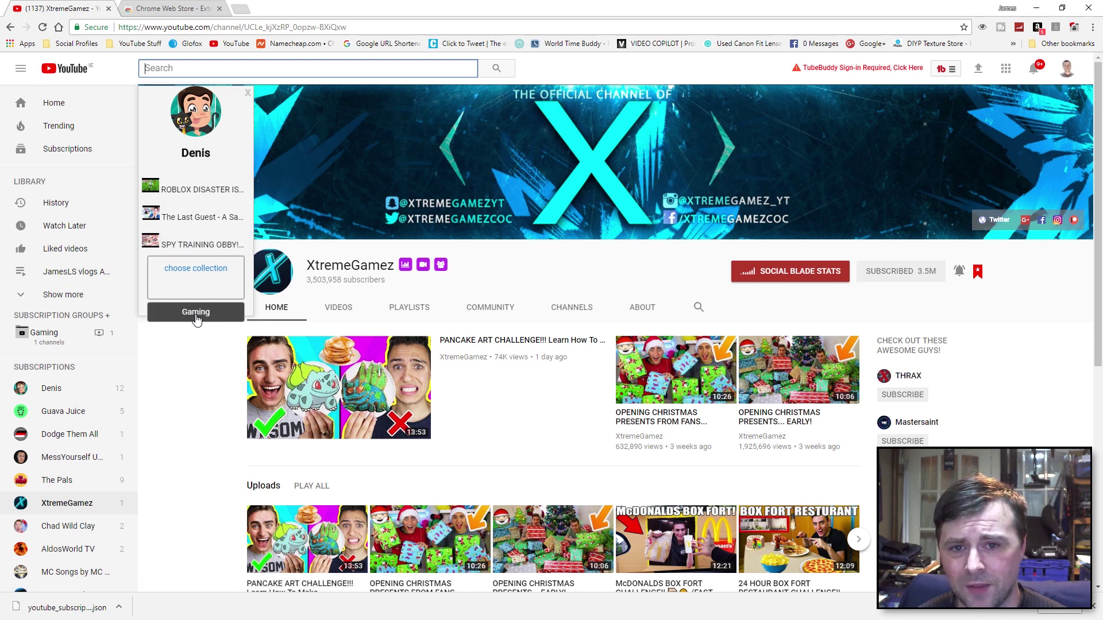
pyautogui.click(195, 315)
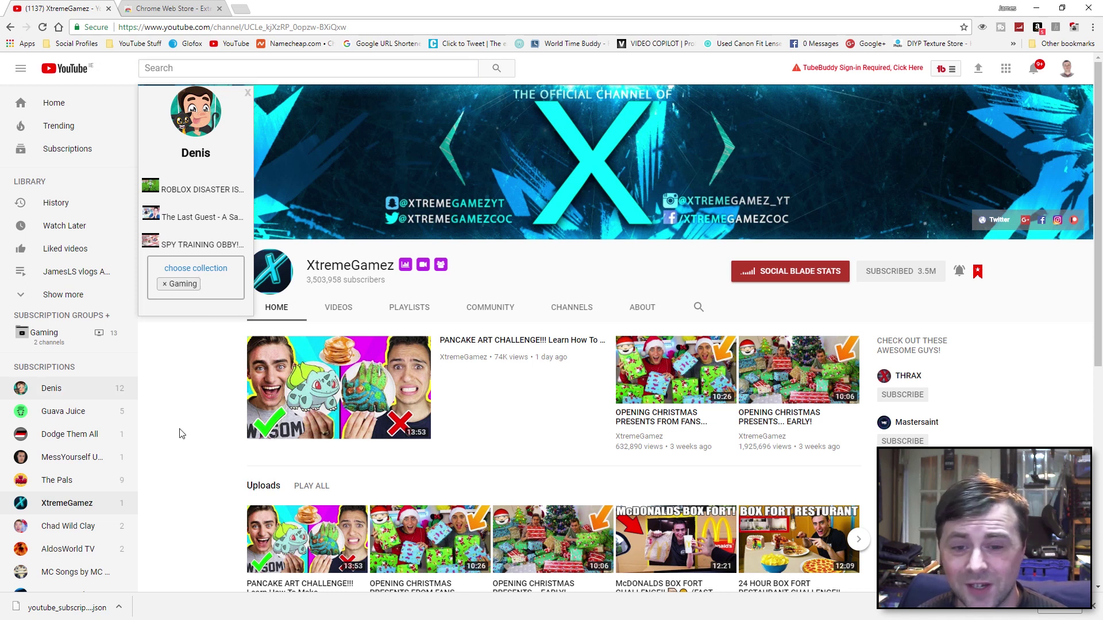
pyautogui.scroll(-7, 180, 425)
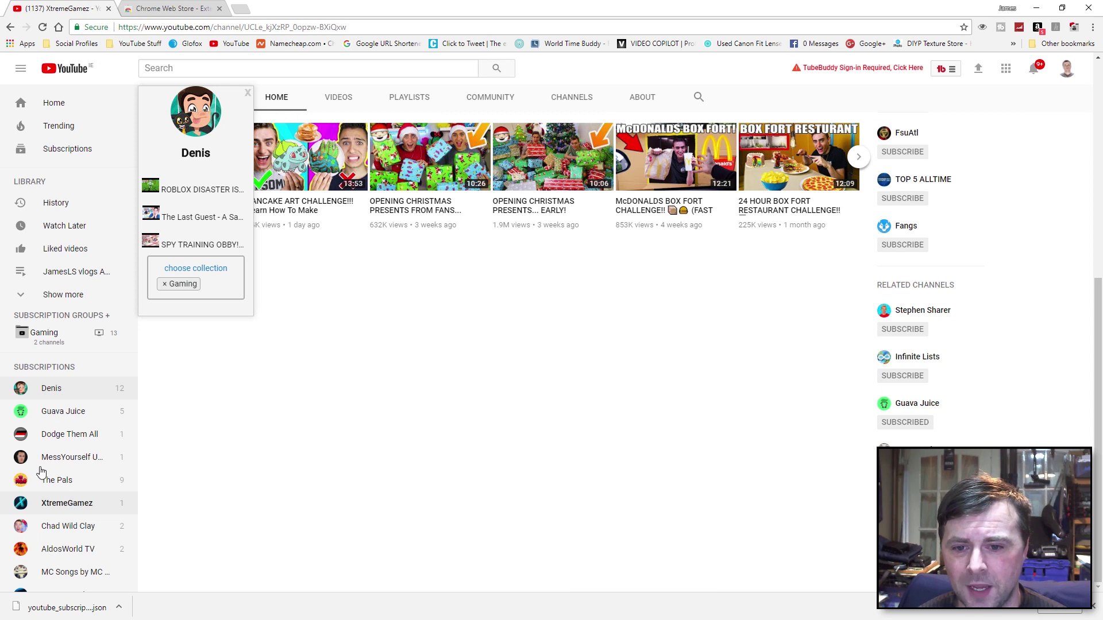
# Create a new 'Top List' subscription collection and start filing Top Trends into it
pyautogui.scroll(-3, 61, 426)
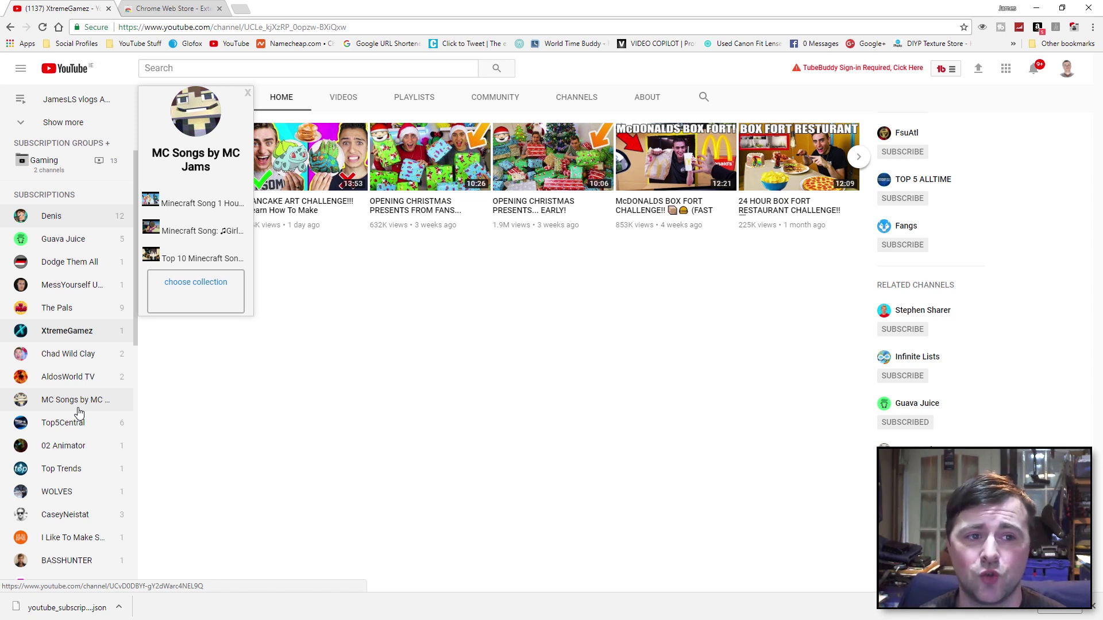
pyautogui.moveTo(61, 445)
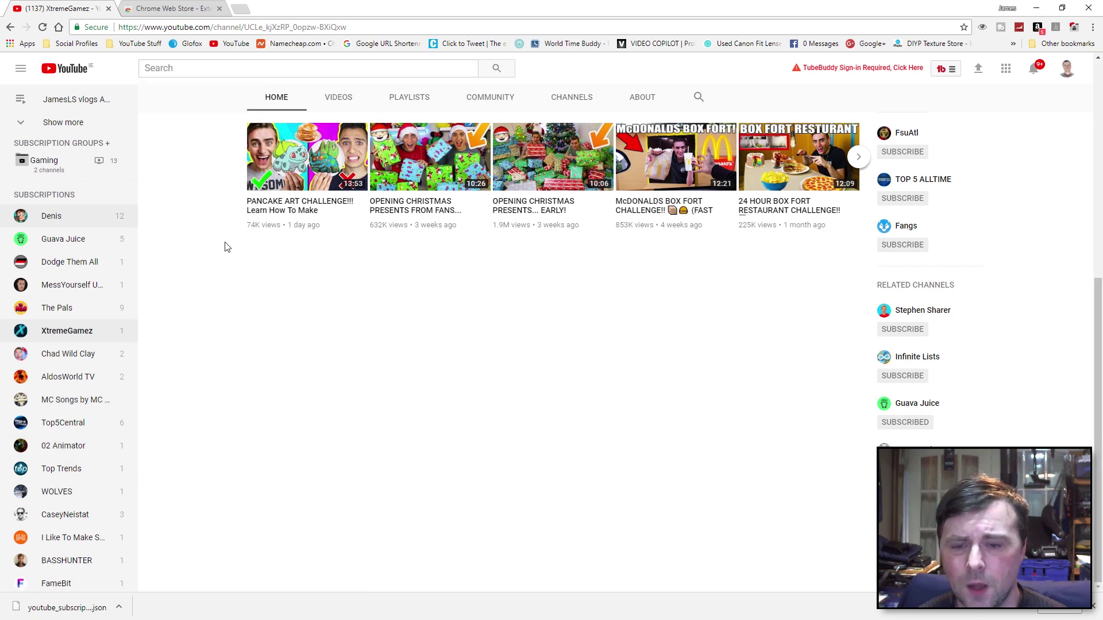
pyautogui.click(40, 143)
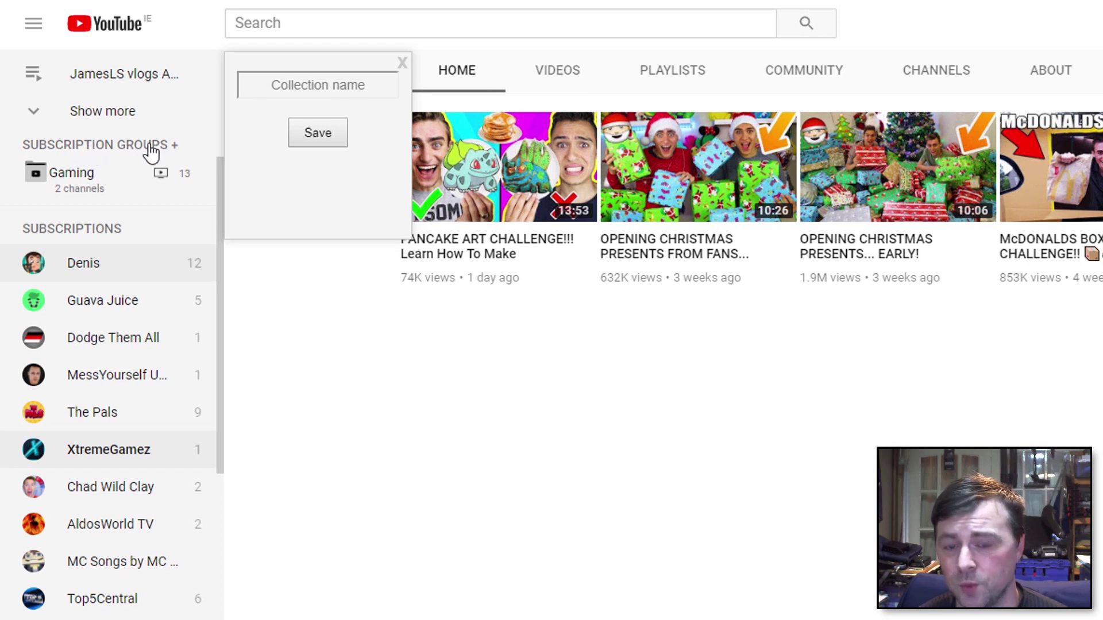
pyautogui.click(319, 85)
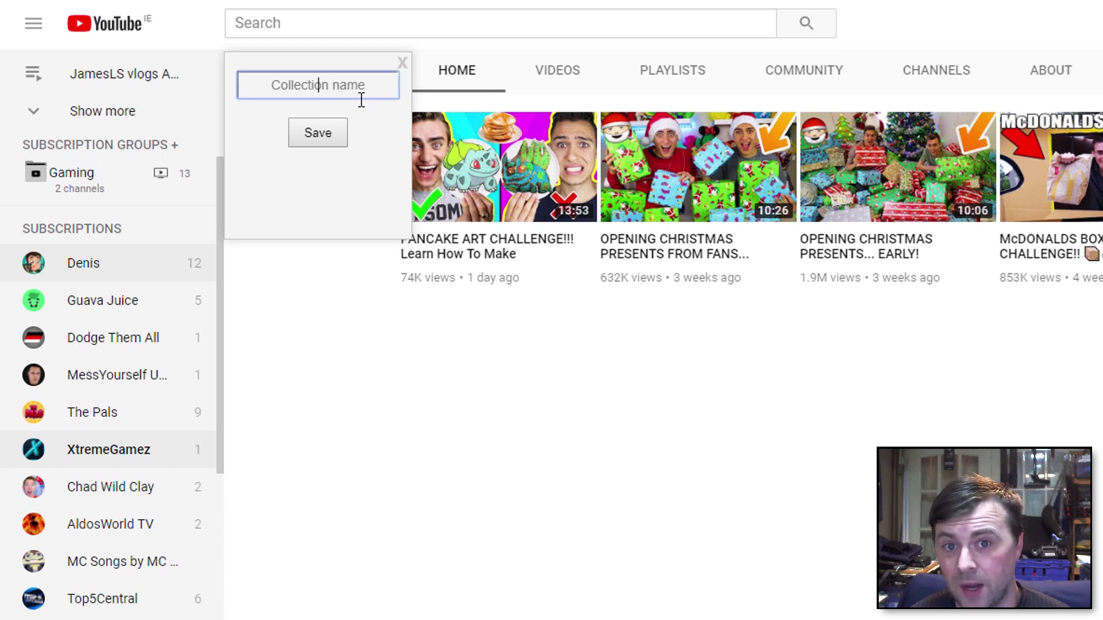
pyautogui.write('Top List')
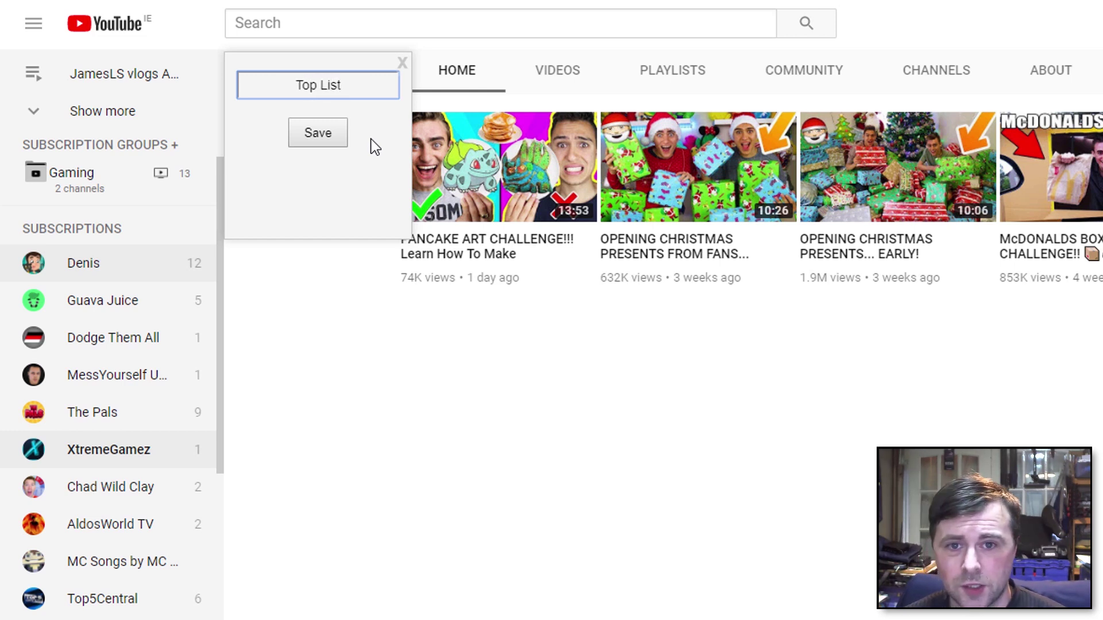
pyautogui.press('Return')
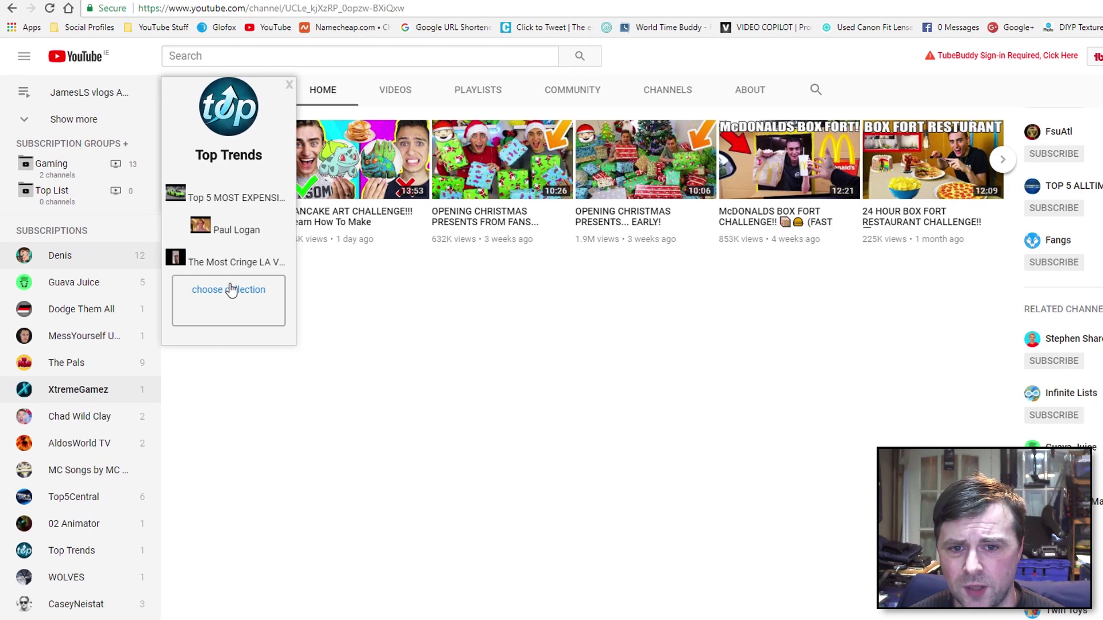
pyautogui.click(317, 350)
# Add Top Trends and Top5Central to the Top List collection
pyautogui.click(311, 444)
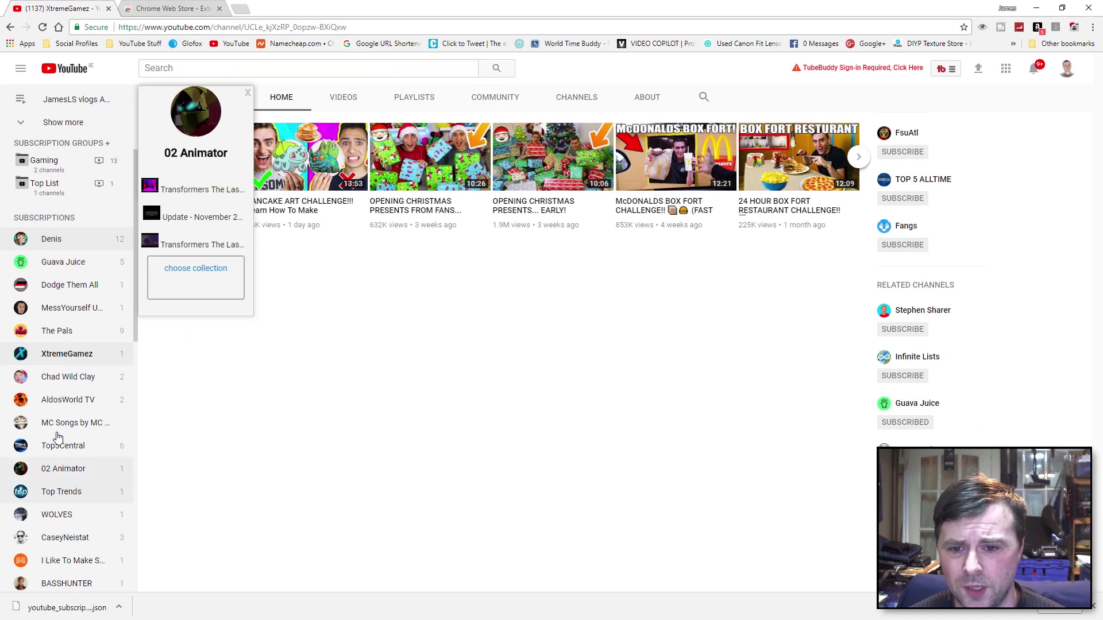
pyautogui.moveTo(61, 447)
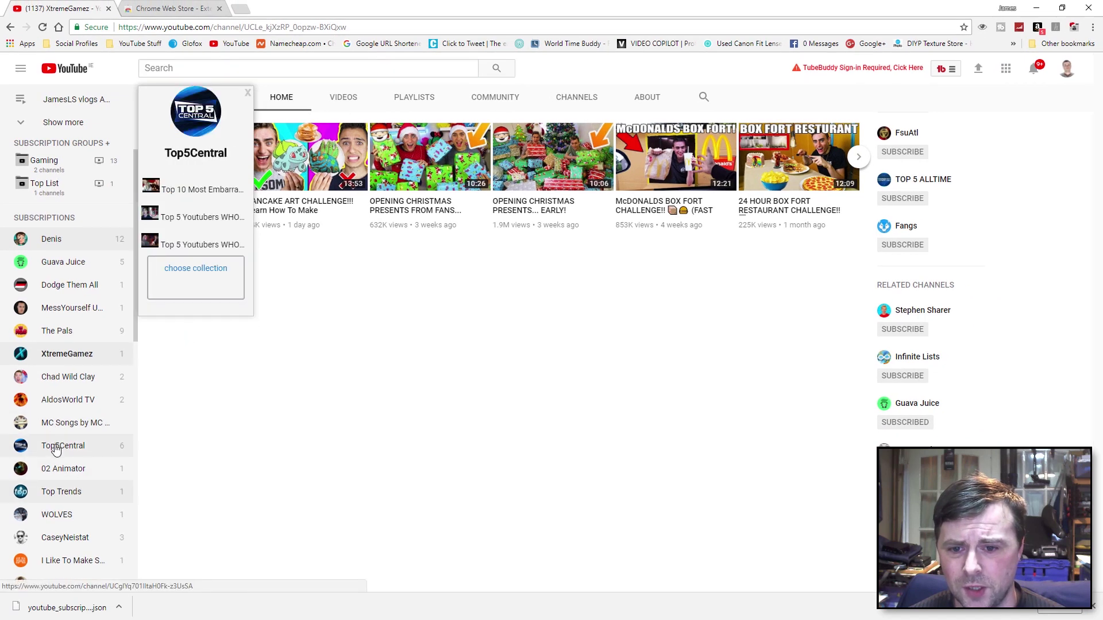
pyautogui.click(194, 275)
pyautogui.click(201, 333)
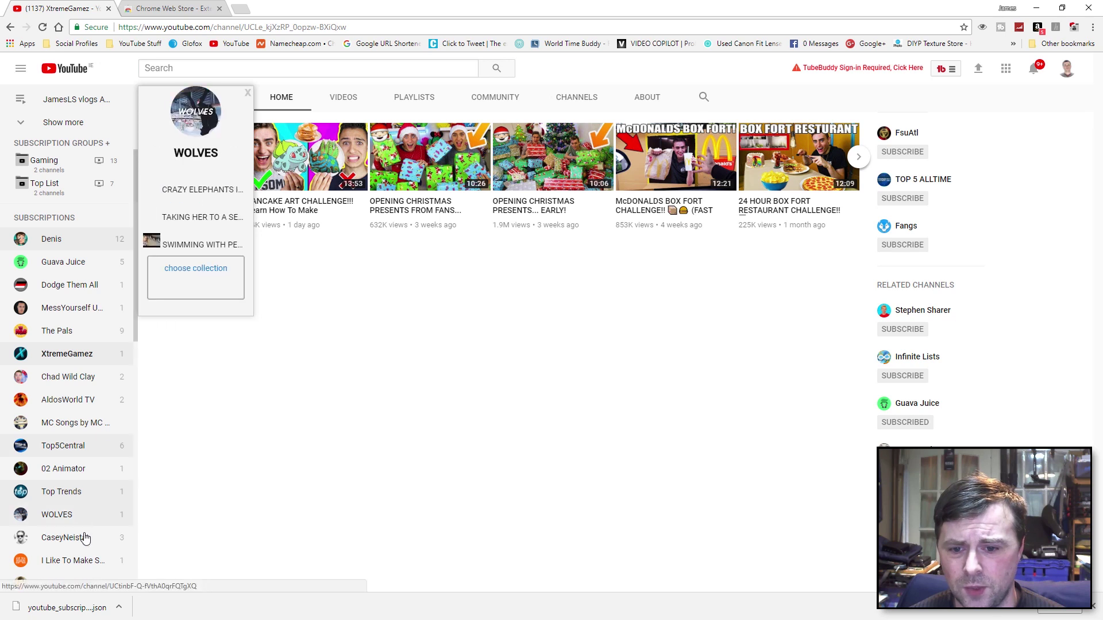
# Expand Top List and Gaming in the sidebar to show their channels
pyautogui.scroll(-3, 80, 511)
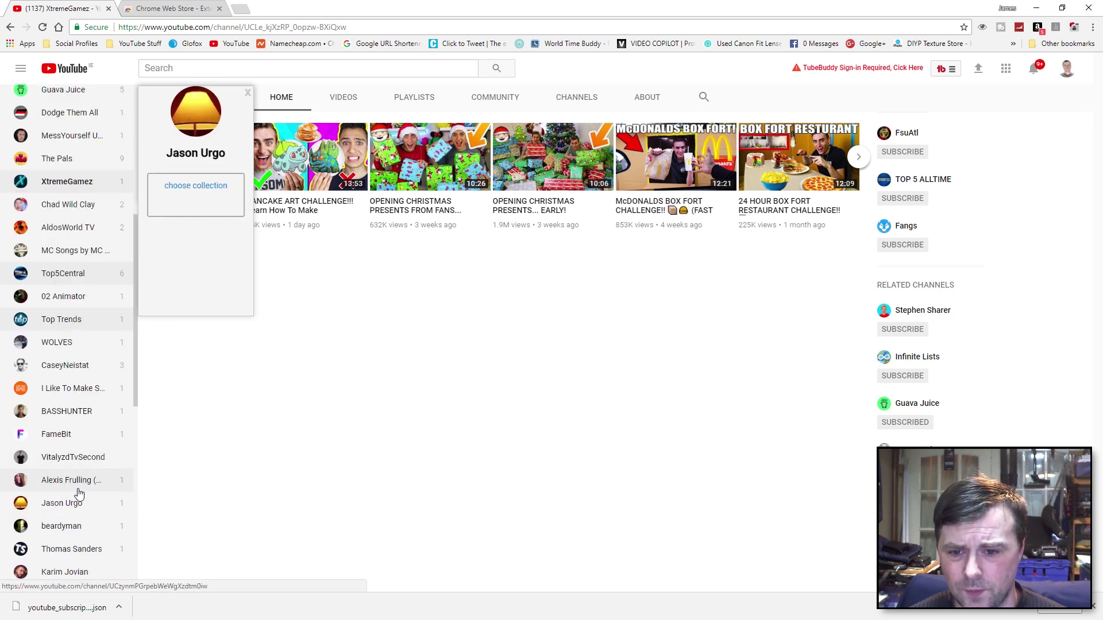
pyautogui.scroll(6, 86, 477)
pyautogui.click(51, 246)
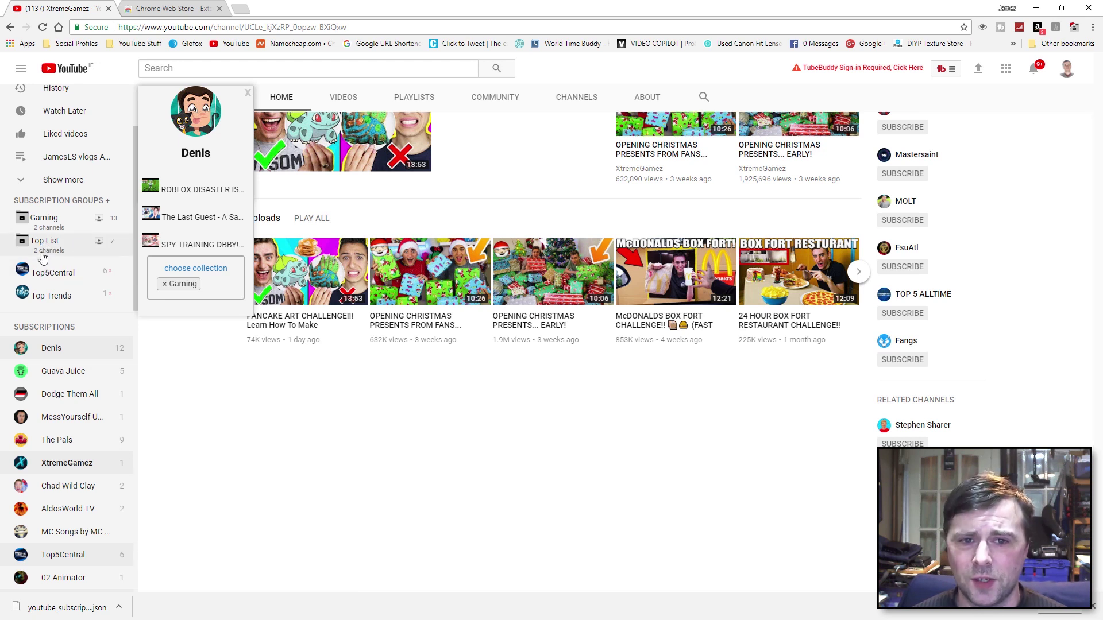
pyautogui.click(107, 201)
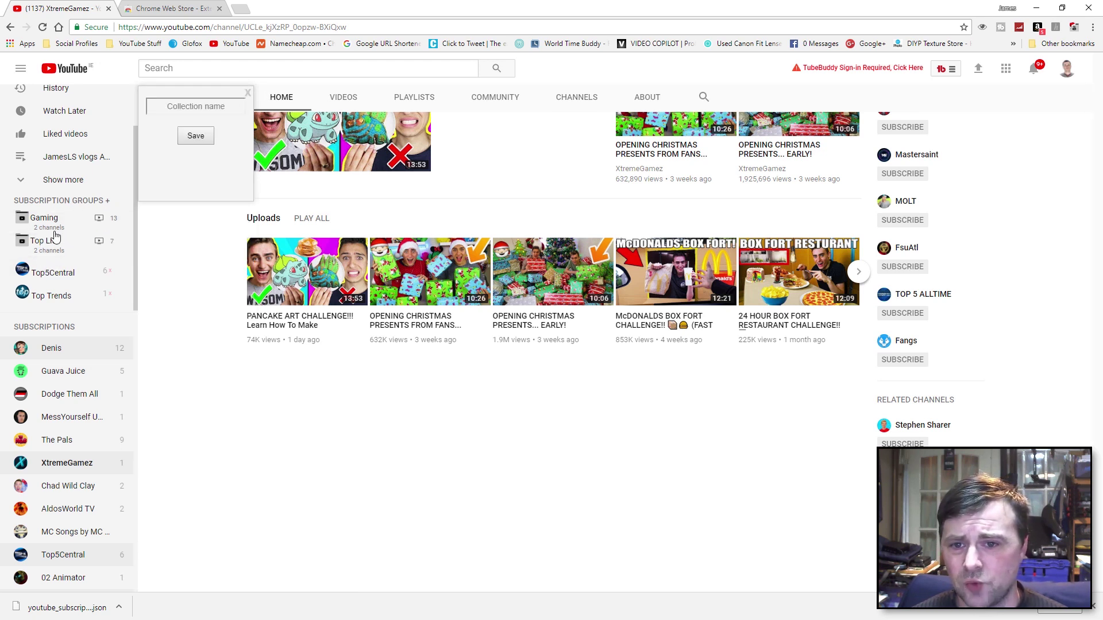
pyautogui.click(81, 223)
# Collapse Gaming, visit Top5Central then Top Trends from Top List, and toggle Show more/fewer
pyautogui.click(56, 272)
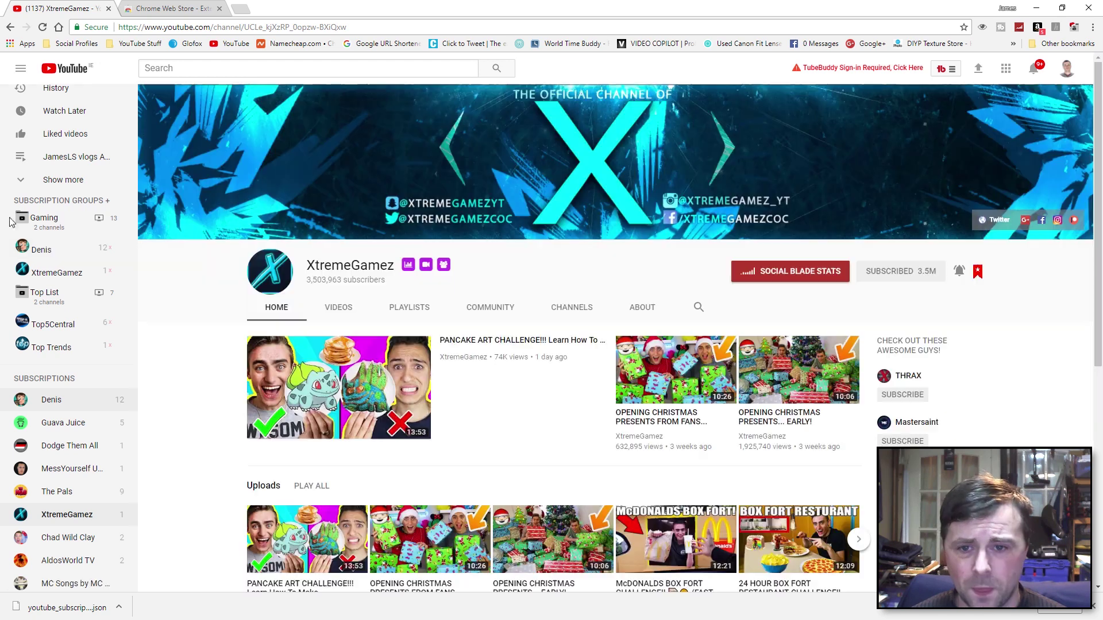
pyautogui.click(46, 224)
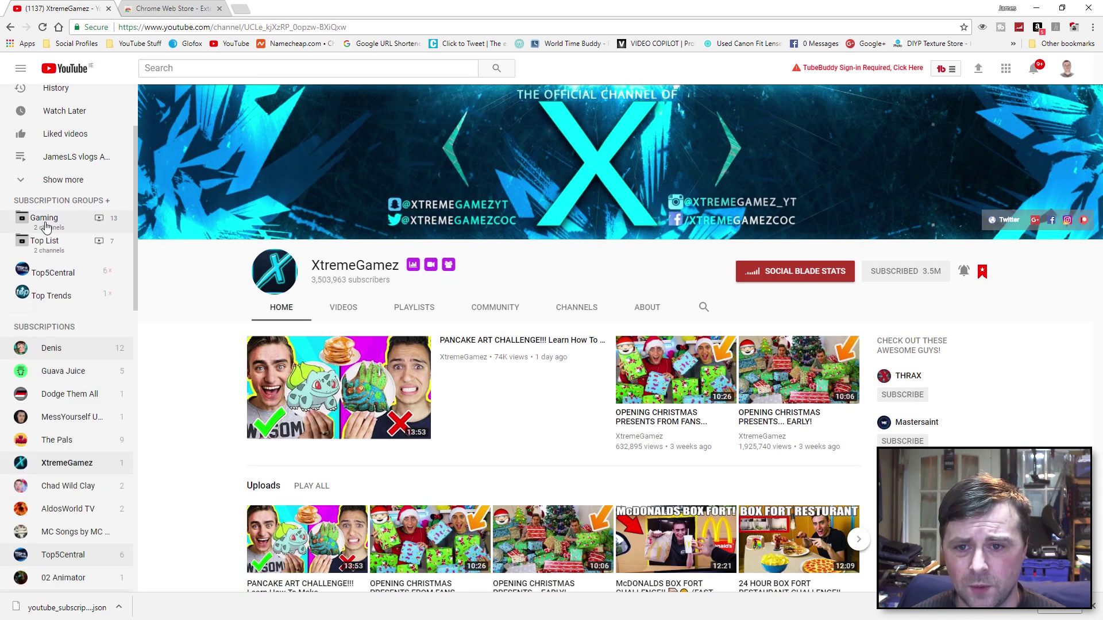
pyautogui.click(53, 276)
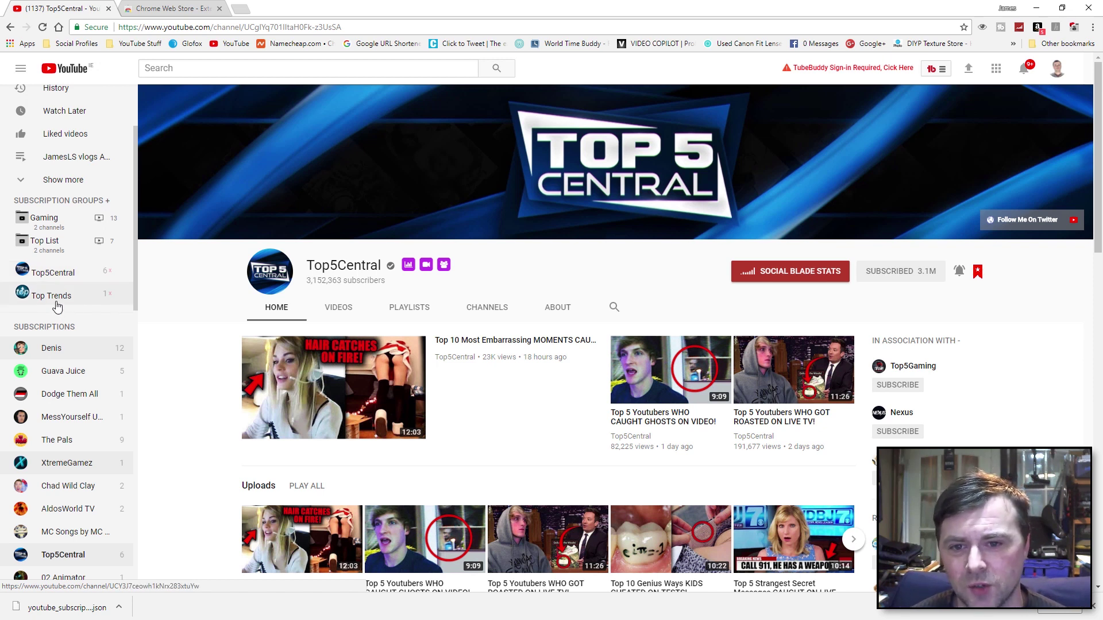
pyautogui.click(51, 297)
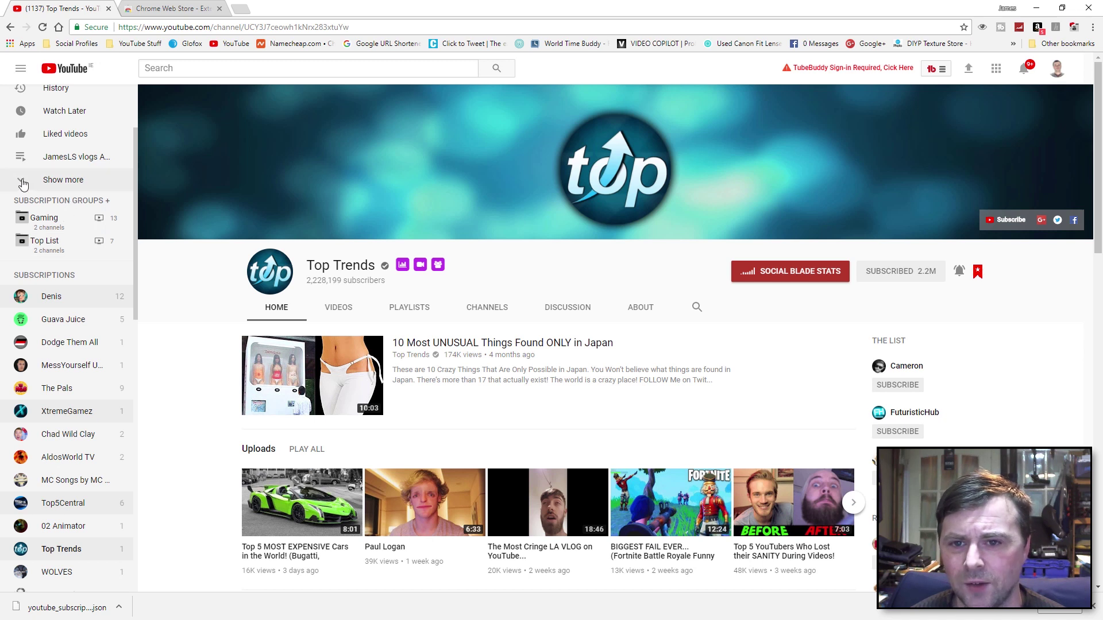
pyautogui.click(23, 180)
pyautogui.click(27, 251)
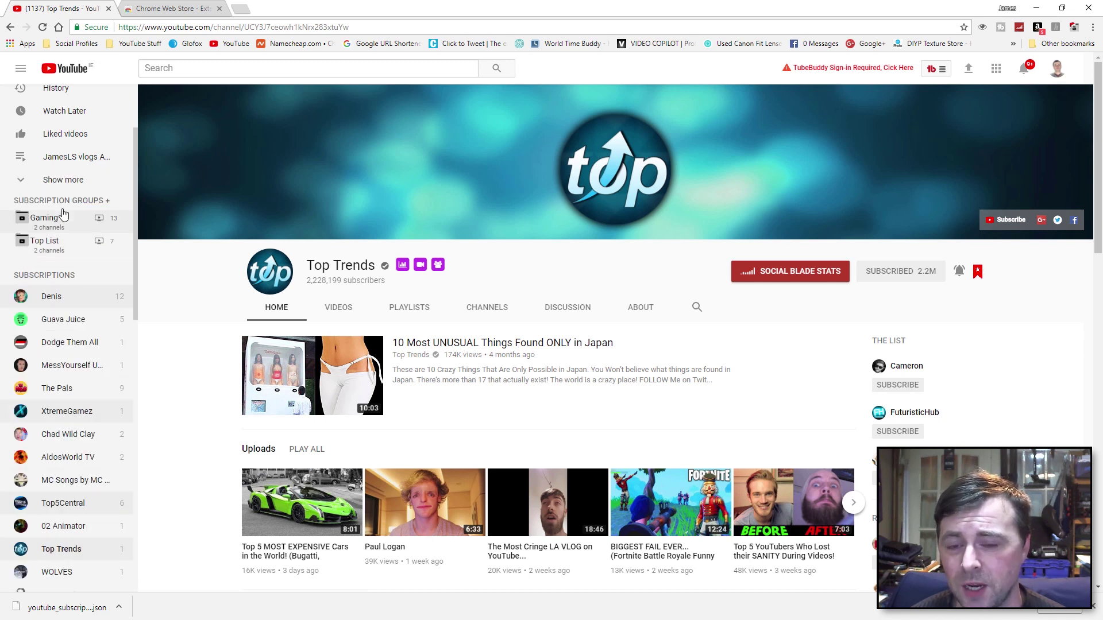